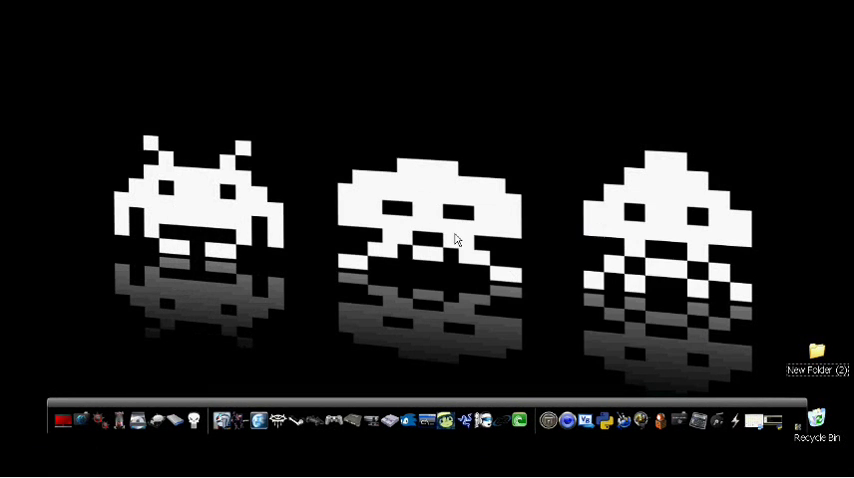
Bring up Tetris.py in PyScripter and read from the block shapes down to class Game_Stats.
left_click(753, 420)
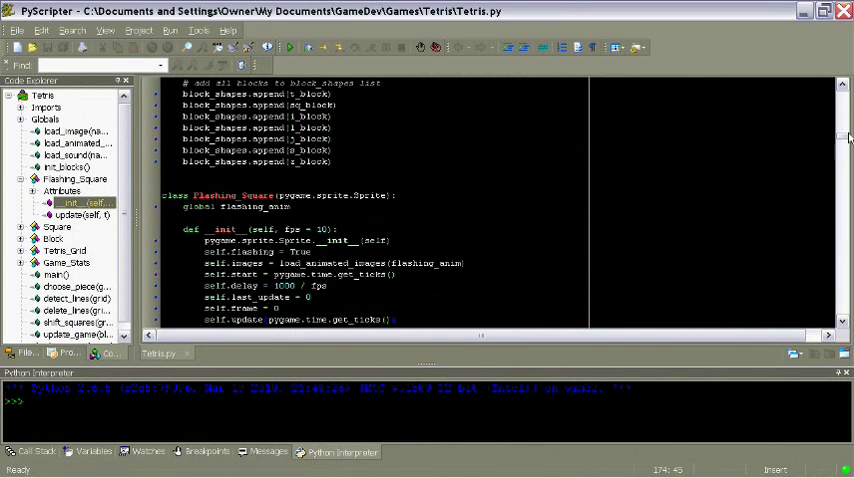
left_click_drag(846, 135, 846, 88)
scroll(490, 170, "down", 3)
scroll(490, 170, "down", 3)
scroll(490, 170, "down", 5)
scroll(498, 174, "down", 4)
scroll(498, 174, "down", 3)
scroll(498, 174, "down", 3)
scroll(498, 174, "down", 3)
scroll(503, 172, "down", 4)
scroll(503, 172, "down", 3)
scroll(503, 172, "down", 3)
scroll(503, 172, "down", 3)
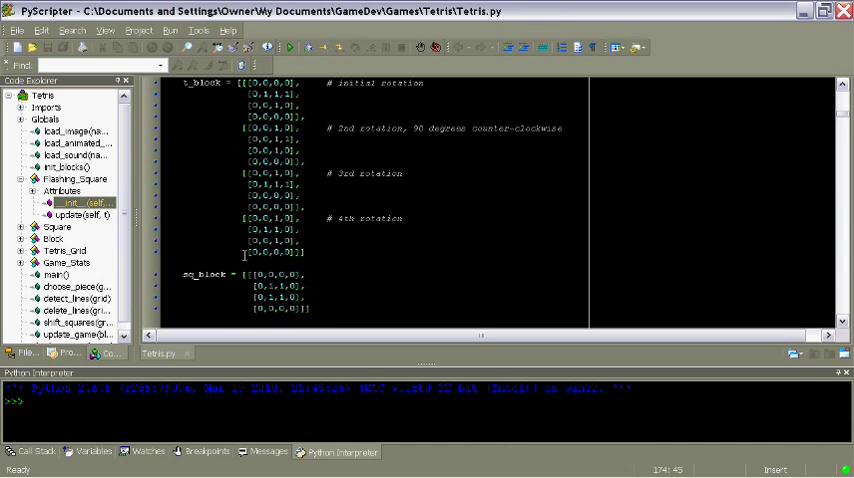
scroll(540, 197, "down", 3)
scroll(538, 198, "down", 4)
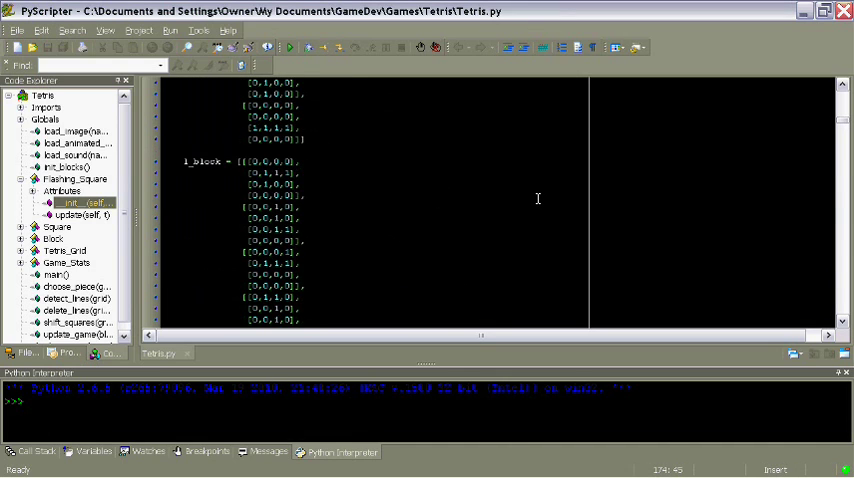
scroll(535, 199, "down", 4)
scroll(535, 199, "down", 2)
scroll(535, 199, "down", 3)
scroll(535, 199, "down", 2)
scroll(535, 198, "down", 3)
scroll(535, 198, "down", 3)
scroll(535, 198, "down", 3)
scroll(535, 198, "down", 3)
scroll(535, 196, "down", 2)
scroll(535, 196, "down", 3)
scroll(535, 196, "down", 2)
scroll(535, 196, "down", 3)
scroll(535, 196, "down", 3)
scroll(534, 198, "down", 3)
scroll(534, 198, "down", 4)
scroll(540, 200, "down", 3)
scroll(546, 199, "down", 2)
scroll(546, 199, "down", 3)
scroll(546, 199, "down", 3)
scroll(546, 199, "down", 3)
scroll(546, 199, "down", 2)
scroll(544, 199, "down", 4)
scroll(544, 199, "down", 2)
scroll(544, 199, "down", 2)
scroll(540, 180, "down", 2)
scroll(540, 175, "down", 3)
scroll(540, 175, "down", 3)
scroll(540, 175, "down", 3)
scroll(540, 175, "down", 3)
scroll(540, 175, "down", 3)
scroll(540, 175, "down", 2)
scroll(540, 175, "down", 3)
scroll(540, 175, "down", 3)
scroll(538, 178, "down", 3)
scroll(538, 178, "down", 3)
scroll(538, 178, "down", 3)
scroll(538, 178, "down", 3)
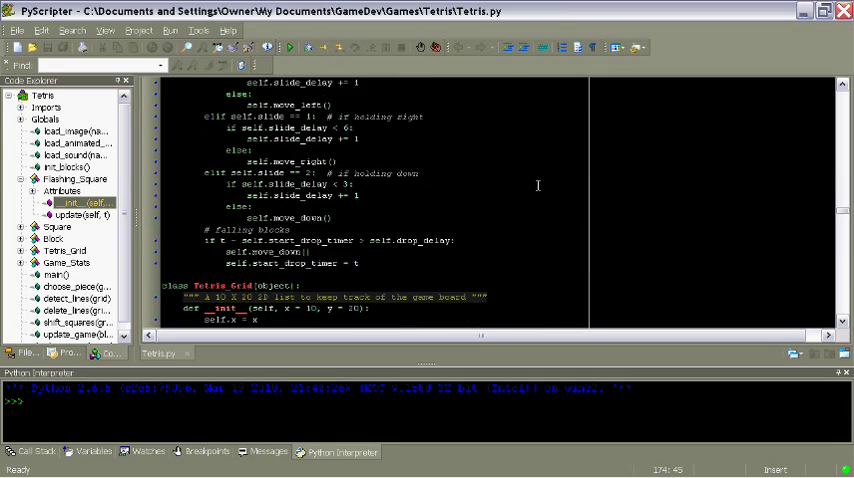
scroll(538, 185, "down", 3)
scroll(538, 185, "down", 3)
scroll(538, 185, "down", 3)
scroll(538, 185, "down", 3)
scroll(538, 185, "down", 1)
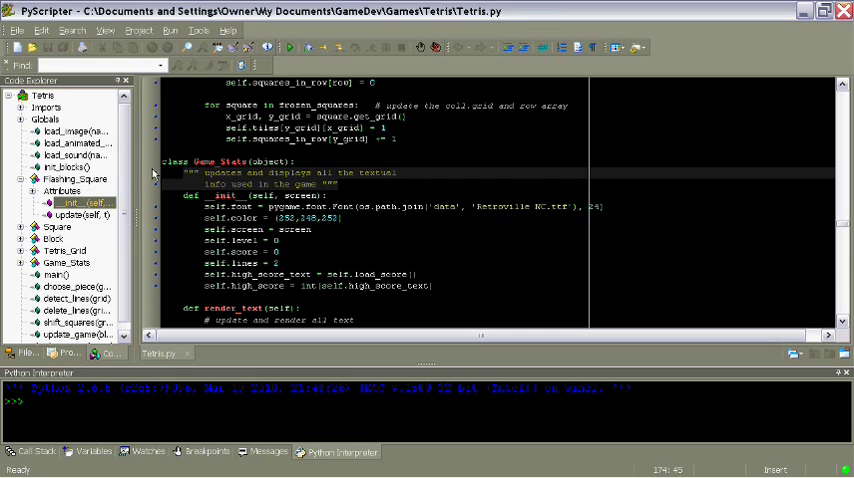
scroll(567, 168, "down", 3)
scroll(567, 168, "down", 3)
scroll(567, 168, "down", 3)
scroll(567, 168, "down", 2)
scroll(568, 168, "down", 2)
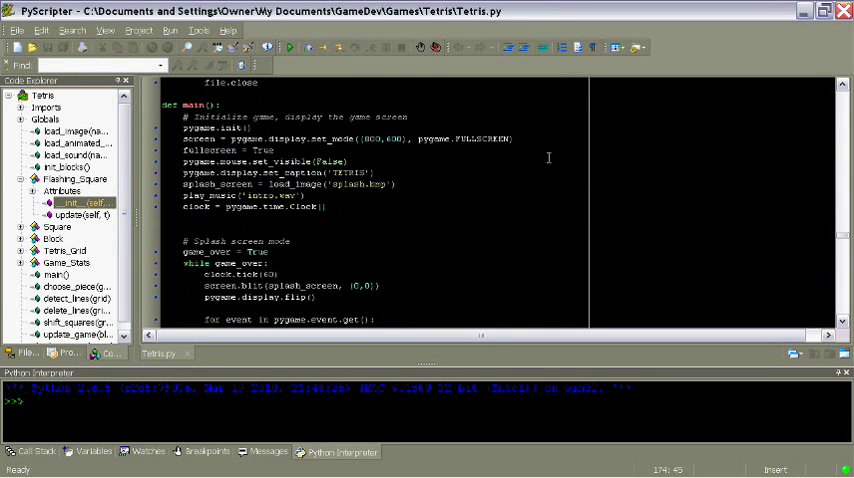
scroll(548, 157, "down", 6)
scroll(548, 157, "up", 2)
scroll(400, 170, "up", 2)
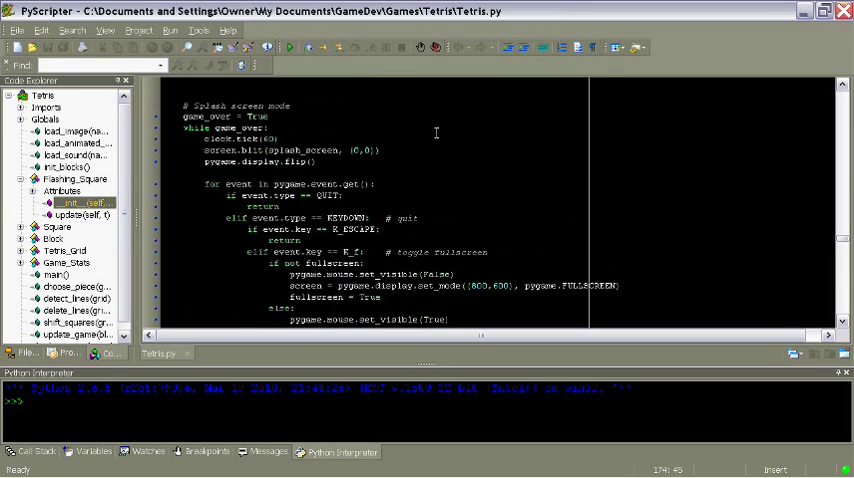
scroll(437, 133, "down", 3)
scroll(520, 150, "down", 3)
scroll(520, 150, "down", 2)
scroll(519, 152, "down", 2)
scroll(519, 152, "down", 2)
scroll(519, 152, "down", 2)
scroll(519, 152, "down", 4)
scroll(519, 152, "down", 2)
scroll(518, 152, "down", 2)
scroll(518, 152, "down", 3)
scroll(518, 152, "down", 2)
scroll(518, 152, "down", 4)
scroll(500, 150, "down", 2)
scroll(500, 150, "down", 1)
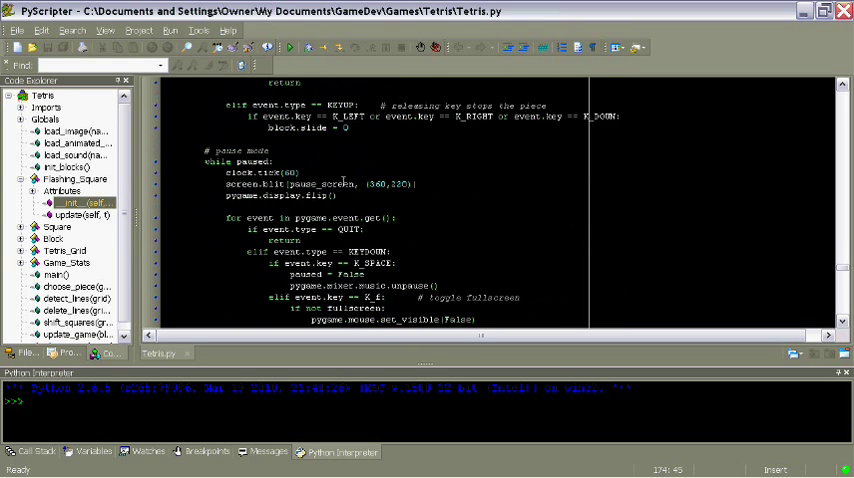
scroll(590, 116, "down", 5)
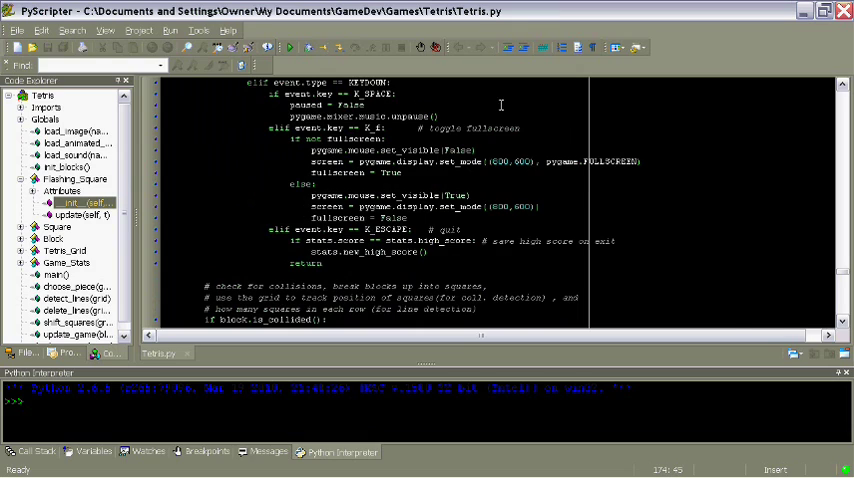
scroll(500, 104, "down", 3)
scroll(500, 104, "down", 3)
scroll(505, 115, "down", 2)
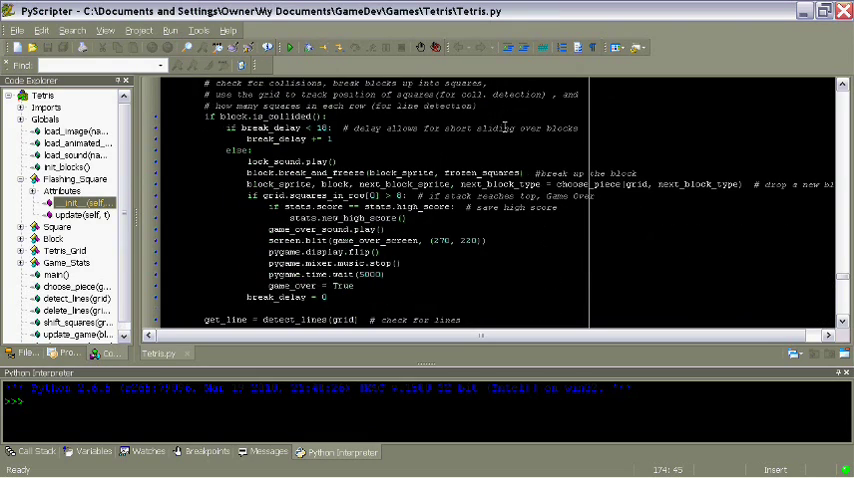
scroll(505, 128, "down", 3)
scroll(505, 130, "down", 3)
scroll(505, 140, "down", 3)
scroll(503, 148, "down", 2)
scroll(503, 148, "down", 3)
scroll(503, 150, "down", 3)
scroll(503, 155, "down", 4)
scroll(503, 160, "down", 4)
scroll(503, 160, "down", 3)
scroll(480, 170, "down", 3)
scroll(470, 175, "down", 3)
scroll(465, 182, "down", 3)
scroll(465, 182, "down", 3)
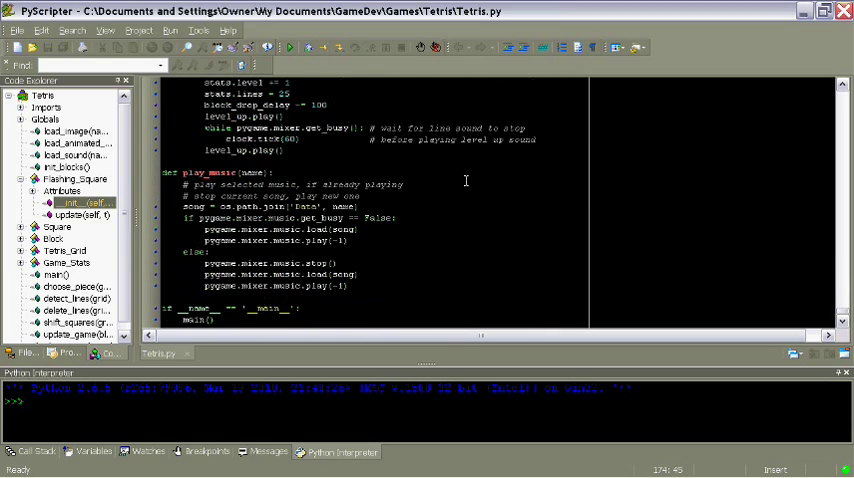
Toggle line numbers on and off, then jump to the Flashing_Square class via Code Explorer.
left_click(564, 48)
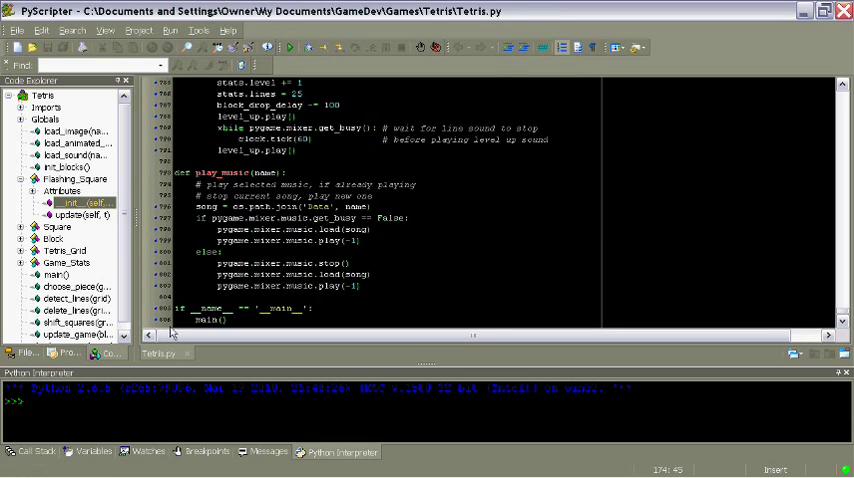
left_click(564, 48)
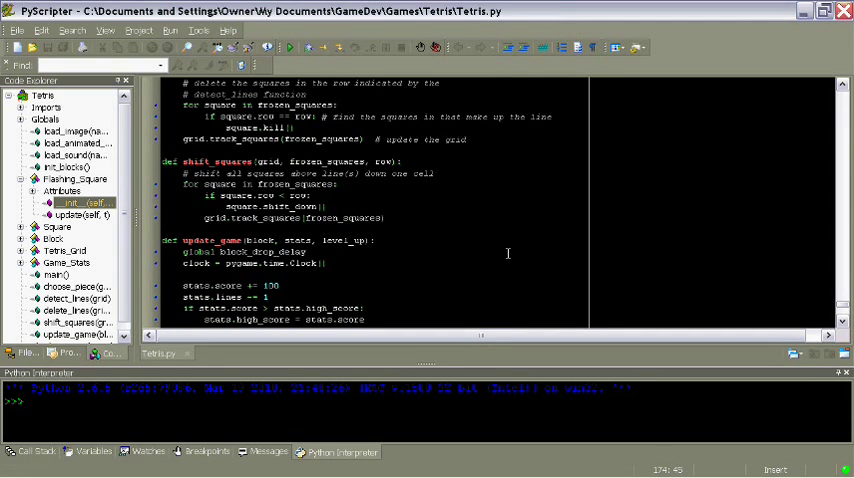
scroll(507, 252, "down", 5)
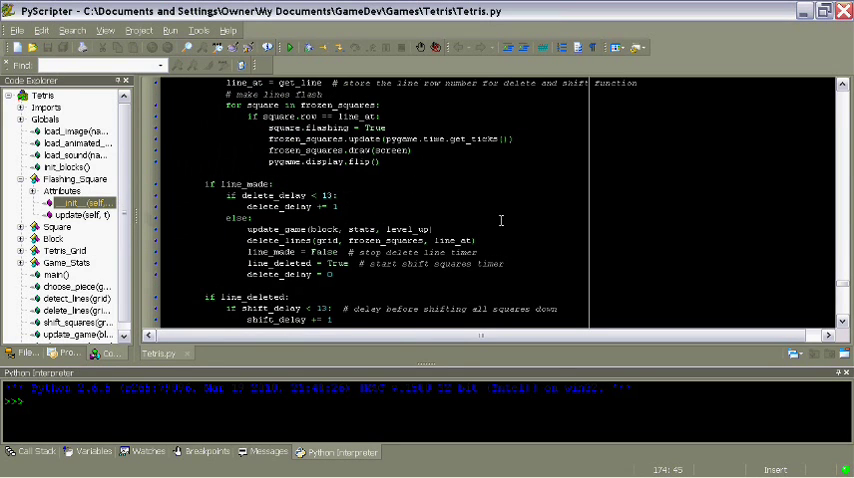
scroll(500, 220, "up", 5)
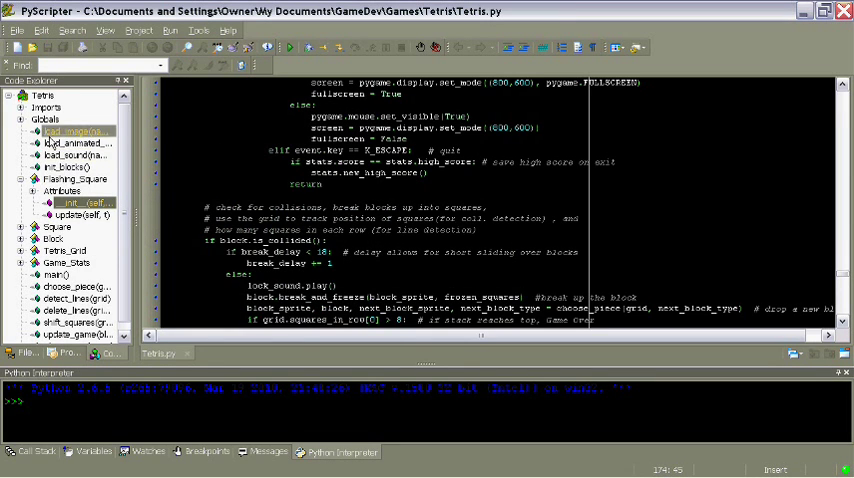
left_click(80, 179)
scroll(560, 202, "down", 3)
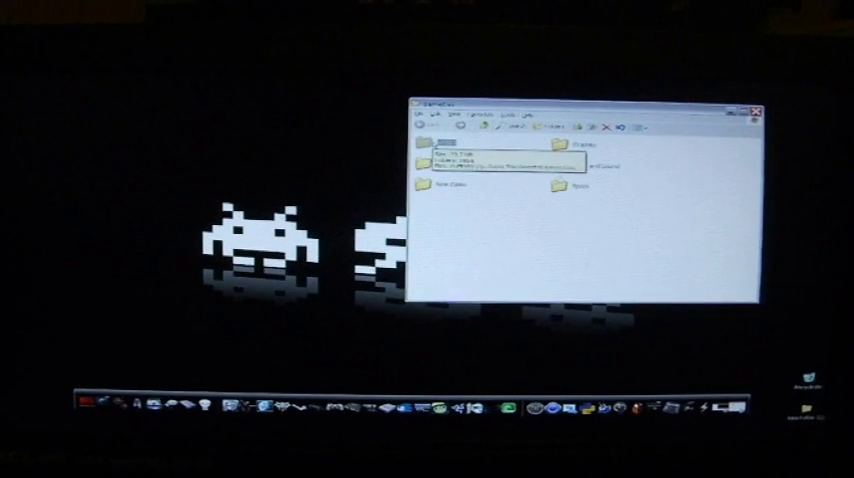
Open the Tetris folder and run its script to reach the PRESS START title screen.
double_click(560, 145)
left_click(576, 157)
double_click(600, 158)
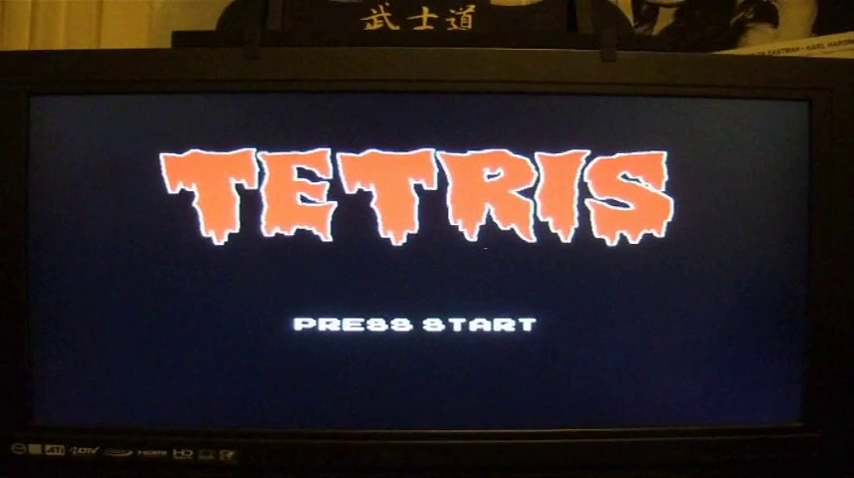
Start a new game and land the first T, Z and T pieces along the floor.
key("Return")
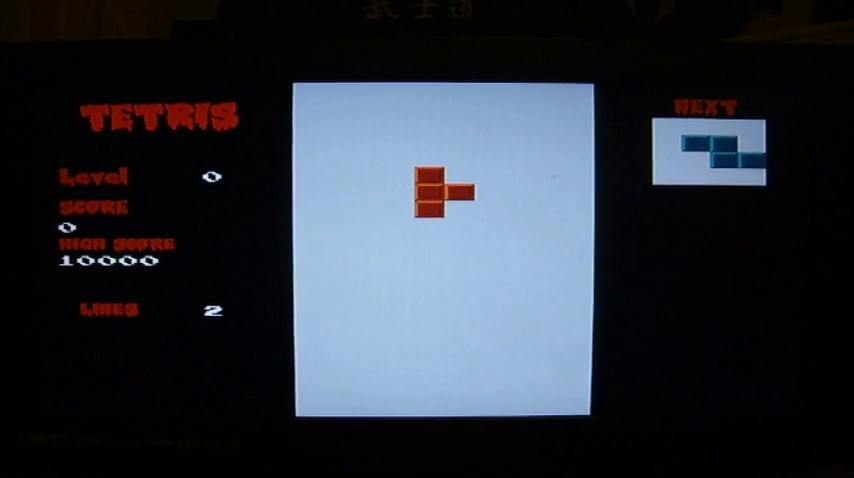
key("Down")
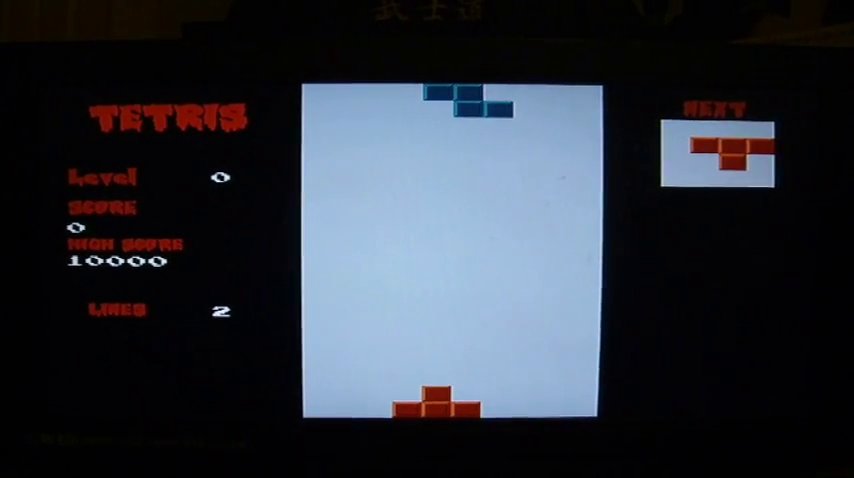
key("Right")
key("Down")
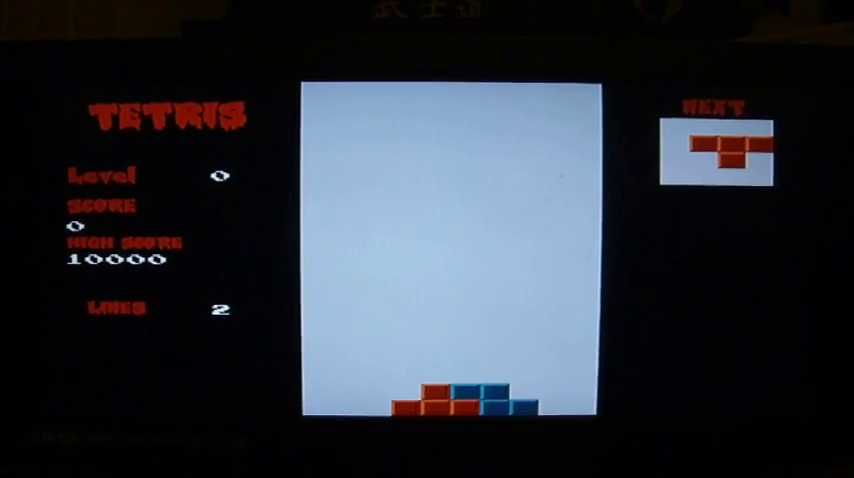
key("Up")
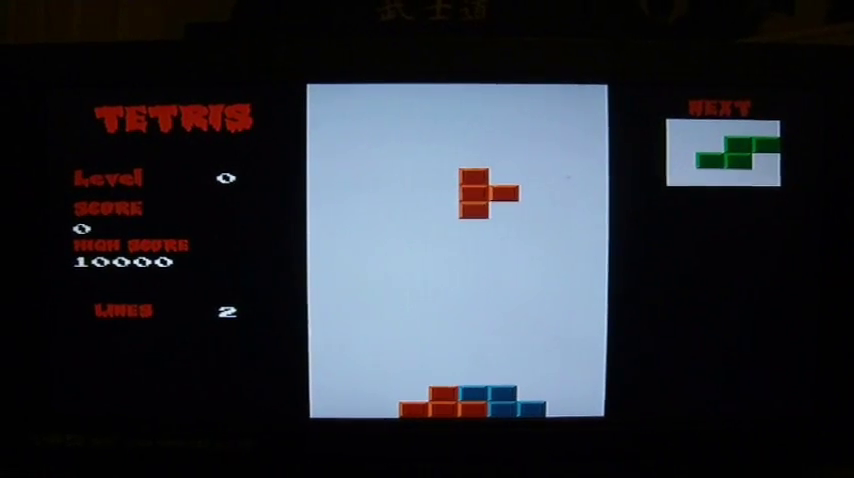
key("Up")
key("Left")
key("Left")
key("Left")
key("Left")
key("Left")
key("Down")
Stack the S, Z, T, grey and purple square pieces to fill rows.
key("Up")
key("Left")
key("Left")
key("Down")
key("Down")
key("Right")
key("Left")
key("Left")
key("Left")
key("Right")
key("Down")
key("Right")
key("Down")
key("Down")
key("Down")
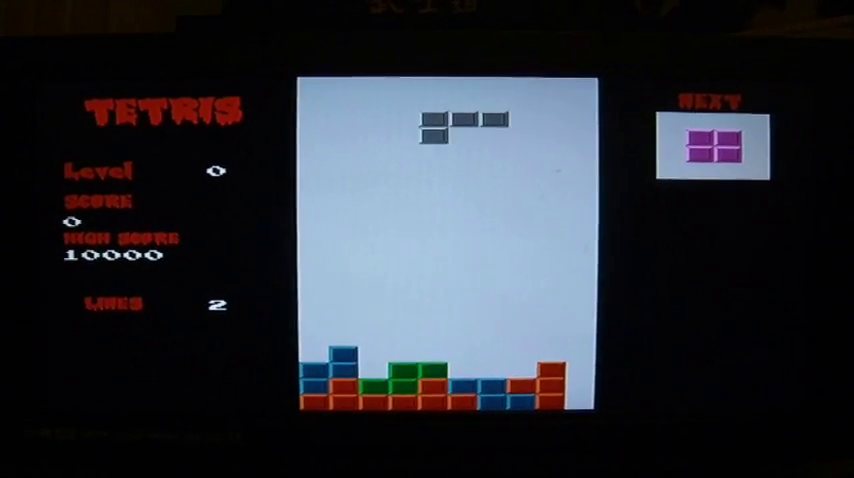
key("Up")
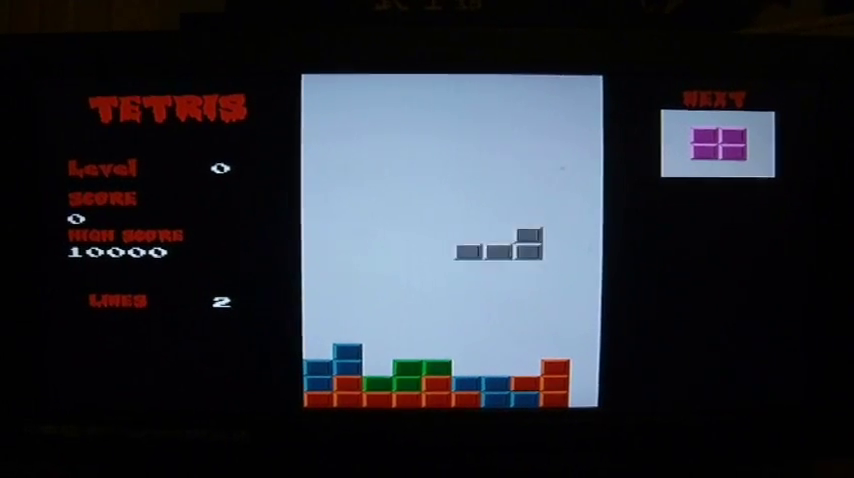
key("Down")
key("Down")
key("Down")
key("Down")
key("Down")
key("Down")
key("Right")
key("Down")
key("Down")
key("Down")
Place the blue Z-pieces and grey piece, reaching level 1 with score 700.
key("Up")
key("Left")
key("Left")
key("Left")
key("Left")
key("Down")
key("Down")
key("Down")
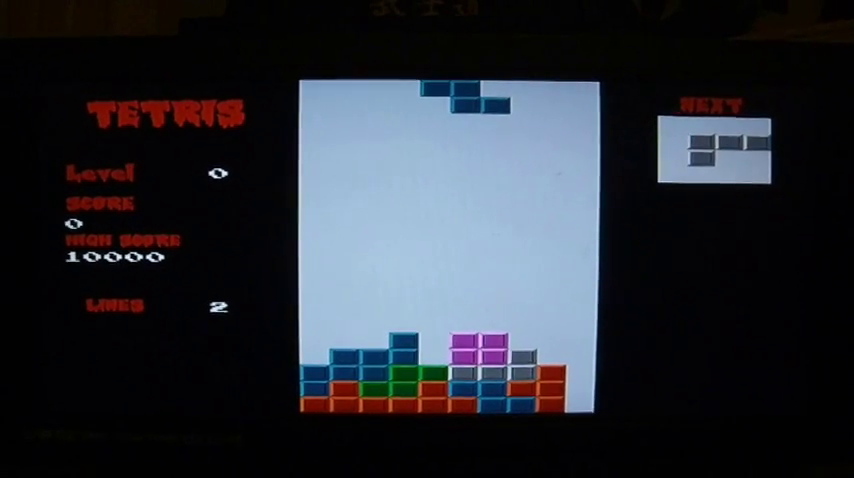
key("Down")
key("Down")
key("Left")
key("Left")
key("Left")
key("Left")
key("Down")
key("Down")
key("Down")
key("Down")
key("Down")
key("Down")
key("Down")
key("Down")
key("Right")
key("Right")
key("Right")
key("Right")
key("Right")
key("Up")
key("Up")
key("Right")
key("Right")
key("Down")
key("Down")
key("Down")
key("Down")
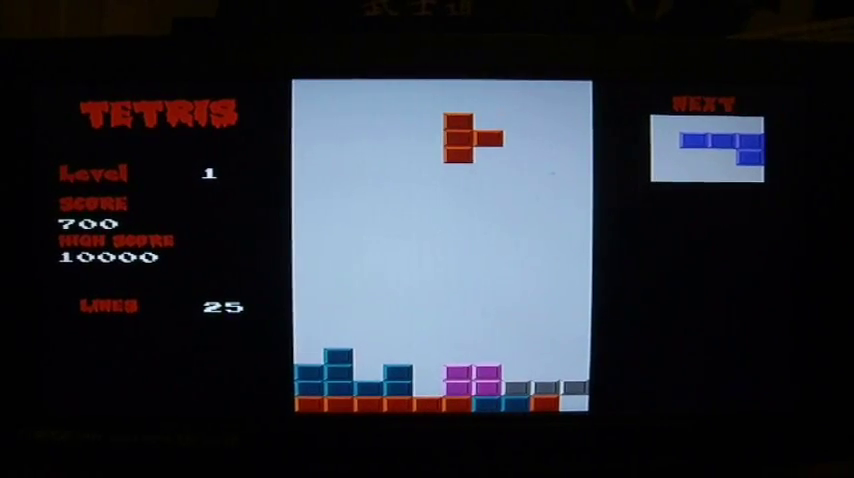
Drop the red T-piece, two blue J-pieces and another T-piece onto the stack.
key("Down")
key("Down")
key("Down")
key("Down")
key("Down")
key("Down")
key("Up")
key("Left")
key("Left")
key("Down")
key("Down")
key("Down")
key("Down")
key("Down")
key("Down")
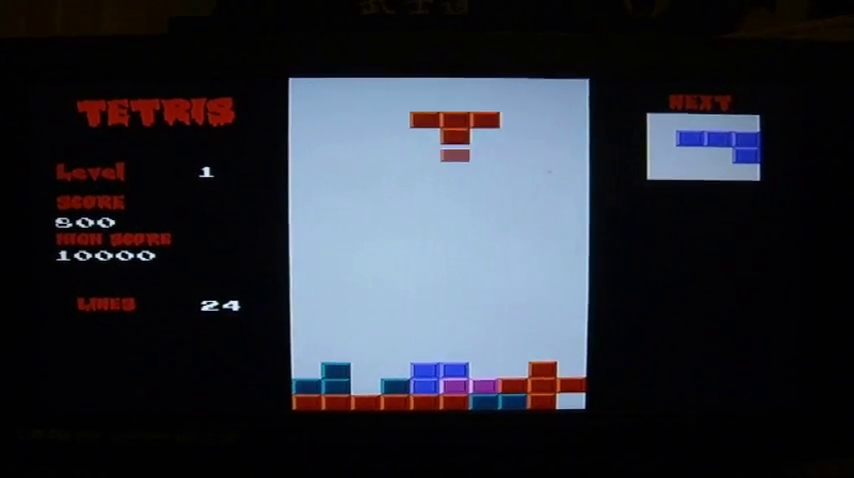
key("Up")
key("Left")
key("Left")
key("Left")
key("Left")
key("Down")
key("Down")
key("Down")
key("Up")
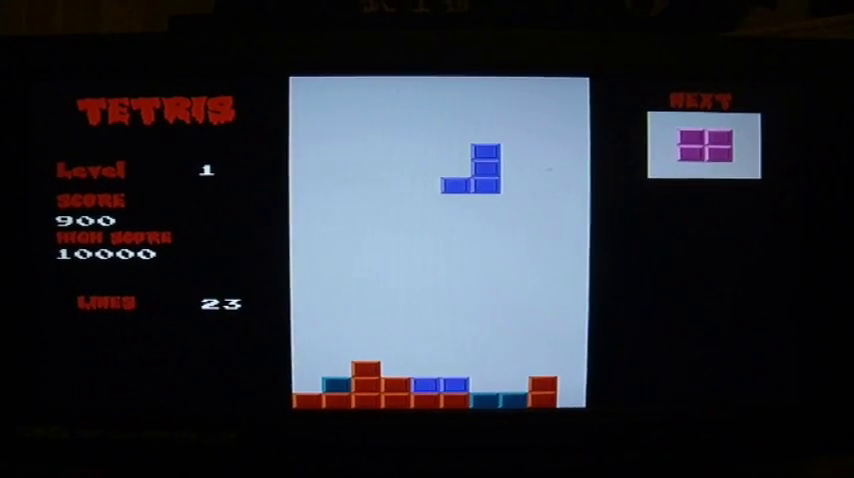
key("Right")
key("Down")
key("Down")
key("Down")
key("Down")
key("Down")
key("Down")
key("Down")
key("Down")
key("Down")
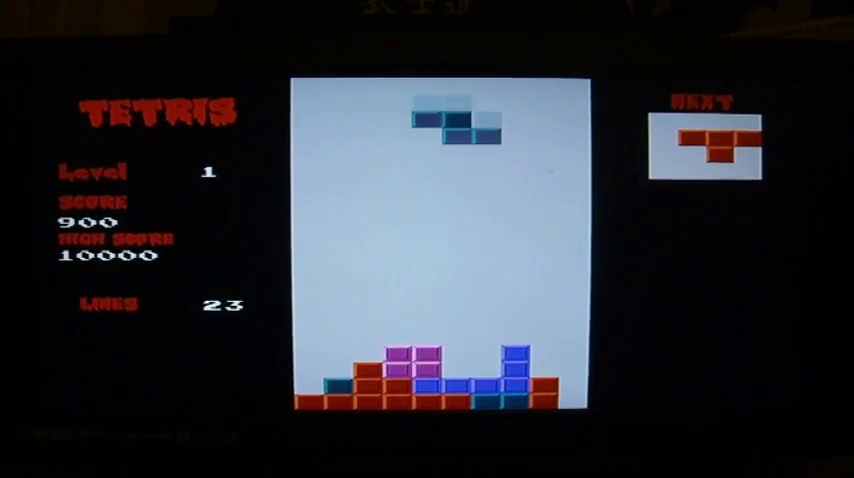
Place the S, T, grey and J pieces as the score climbs to 1200.
key("Left")
key("Left")
key("Left")
key("Left")
key("Left")
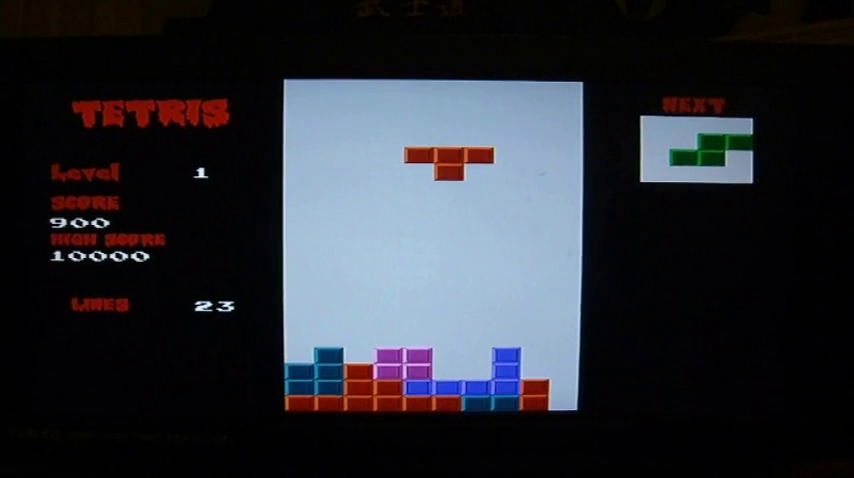
key("Left")
key("Left")
key("Down")
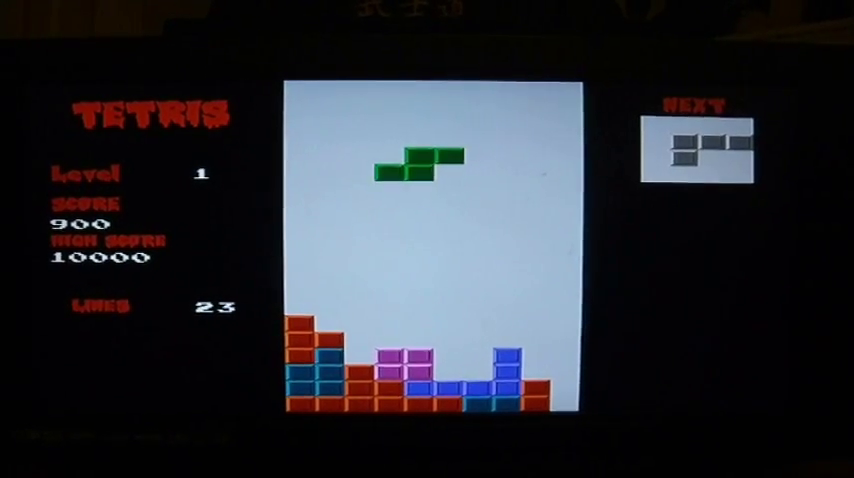
key("Up")
key("Down")
key("Up")
key("Down")
key("Down")
key("Up")
key("Down")
key("Down")
key("Down")
key("Down")
key("Down")
key("Down")
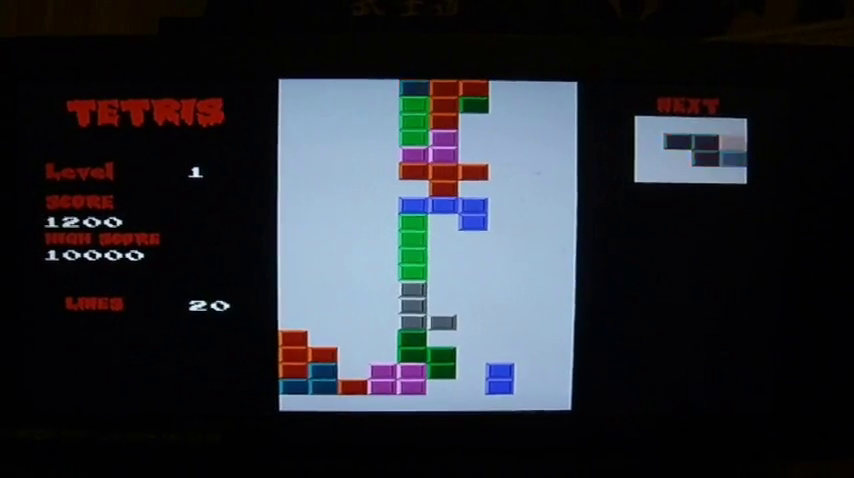